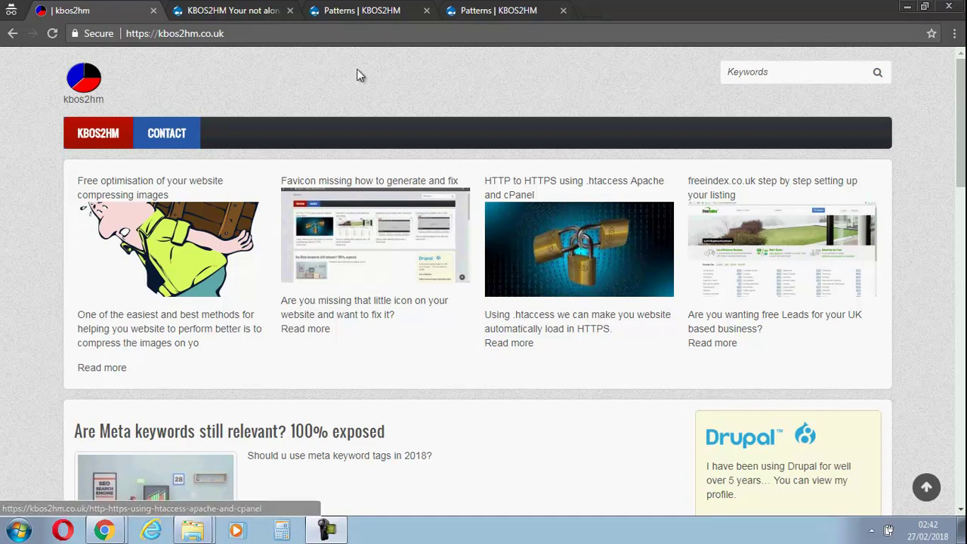
Switch to the browser tab with the trustindex.co.uk KBOS2HM site.
{"action": "left_click", "coordinate": [233, 9]}
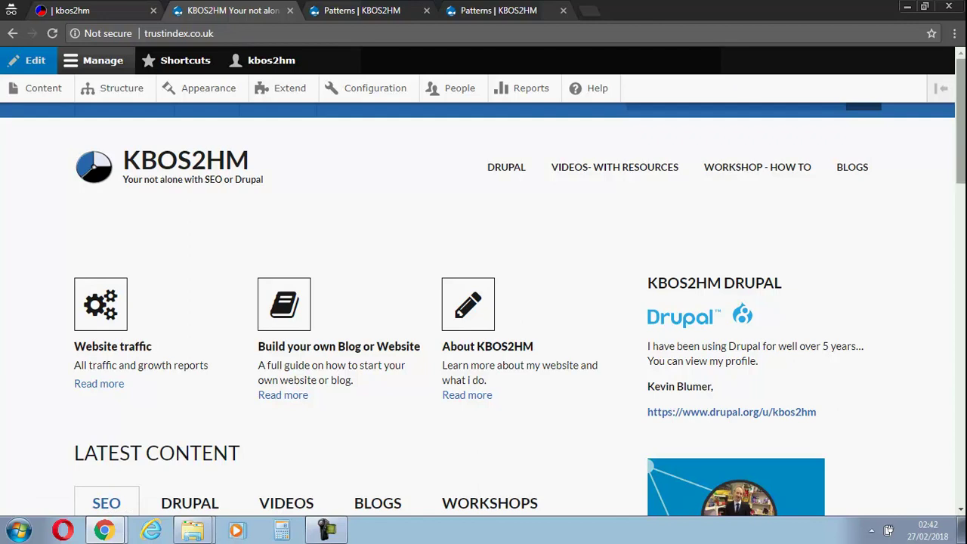
Open the freeindex workshop article from the WORKSHOPS tab and confirm its /node/65 address.
{"action": "mouse_move", "coordinate": [960, 102]}
{"action": "left_mouse_down"}
{"action": "mouse_move", "coordinate": [957, 189]}
{"action": "mouse_move", "coordinate": [958, 168]}
{"action": "left_mouse_up"}
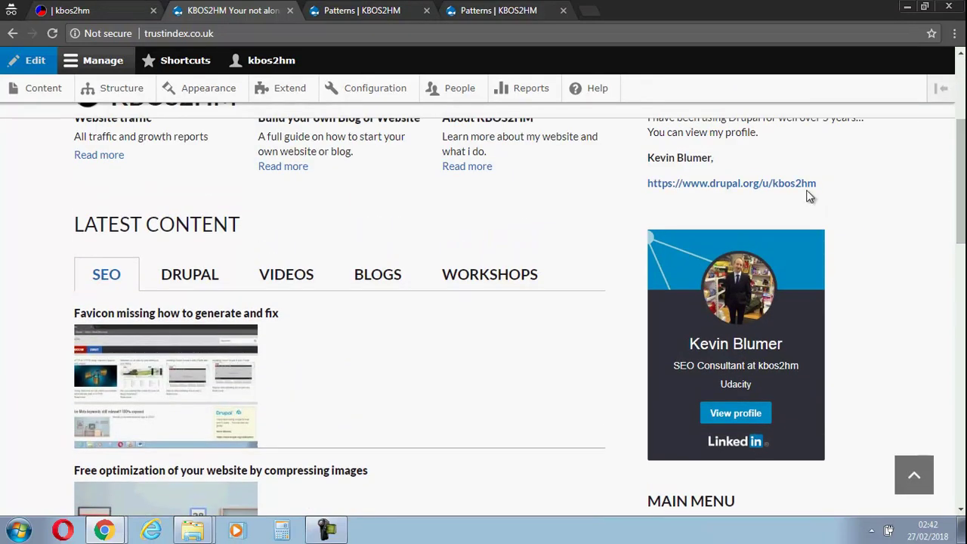
{"action": "left_click", "coordinate": [472, 282]}
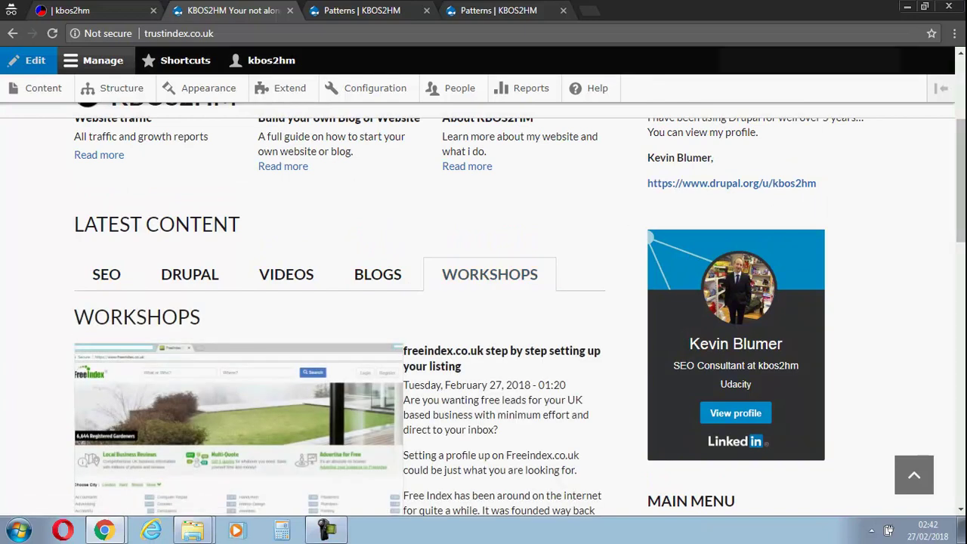
{"action": "left_click_drag", "start_coordinate": [963, 143], "coordinate": [961, 168]}
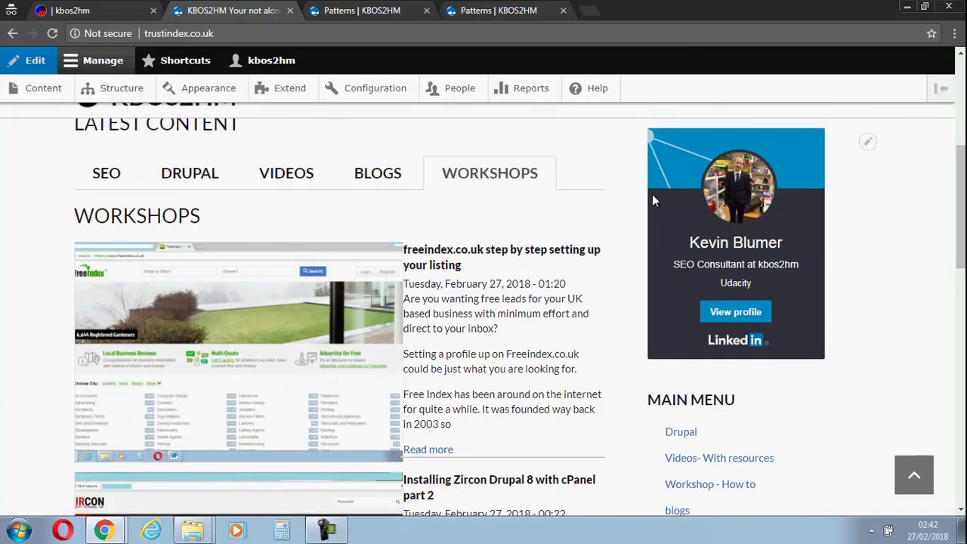
{"action": "left_click", "coordinate": [442, 252]}
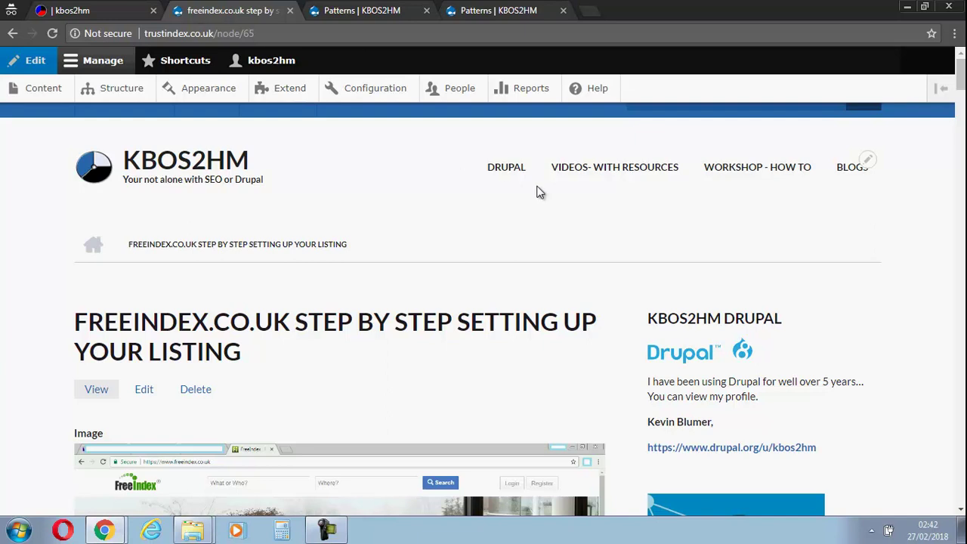
{"action": "scroll", "coordinate": [962, 67], "scroll_direction": "down", "scroll_amount": 5}
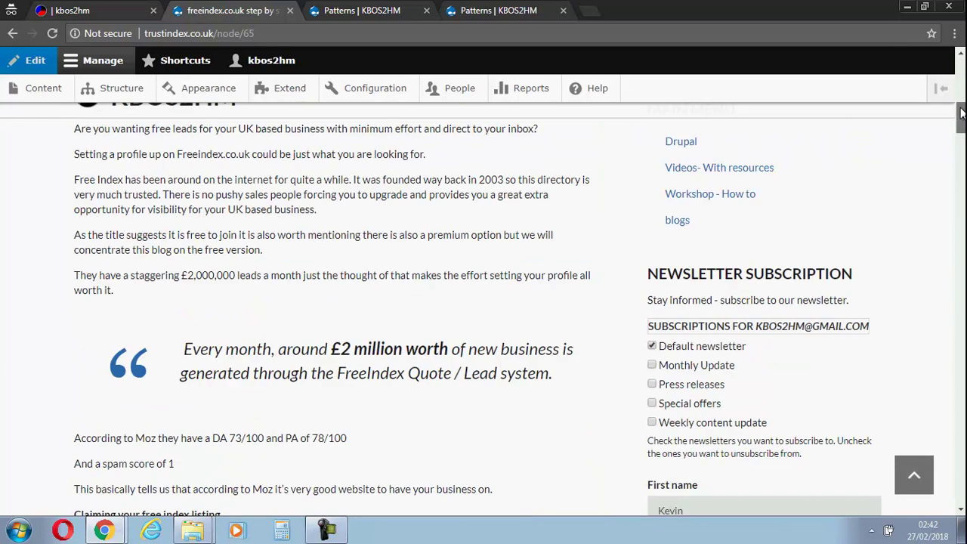
{"action": "scroll", "coordinate": [962, 66], "scroll_direction": "up", "scroll_amount": 5}
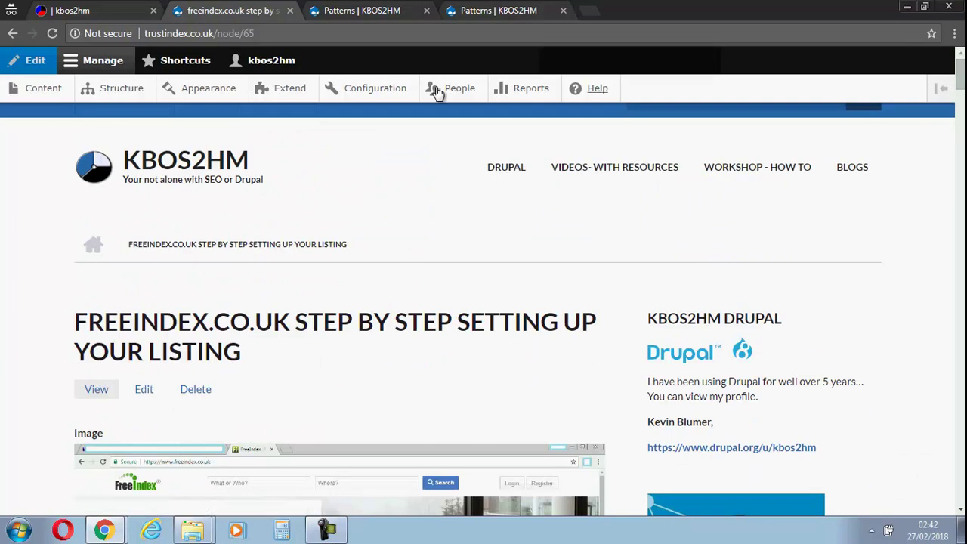
Return to the homepage and scroll down to the SEO articles listing.
{"action": "left_click", "coordinate": [192, 157]}
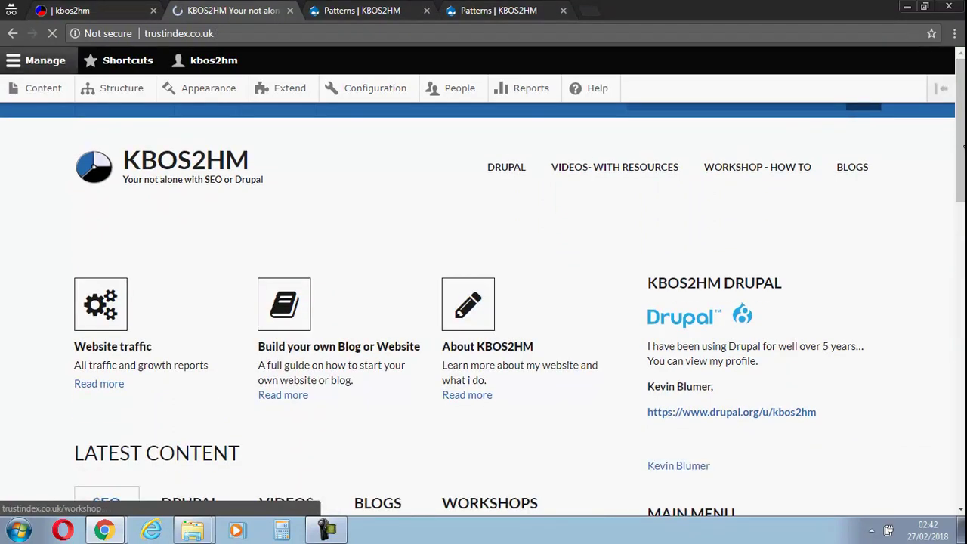
{"action": "scroll", "coordinate": [963, 209], "scroll_direction": "down", "scroll_amount": 3}
{"action": "scroll", "coordinate": [963, 209], "scroll_direction": "down", "scroll_amount": 1}
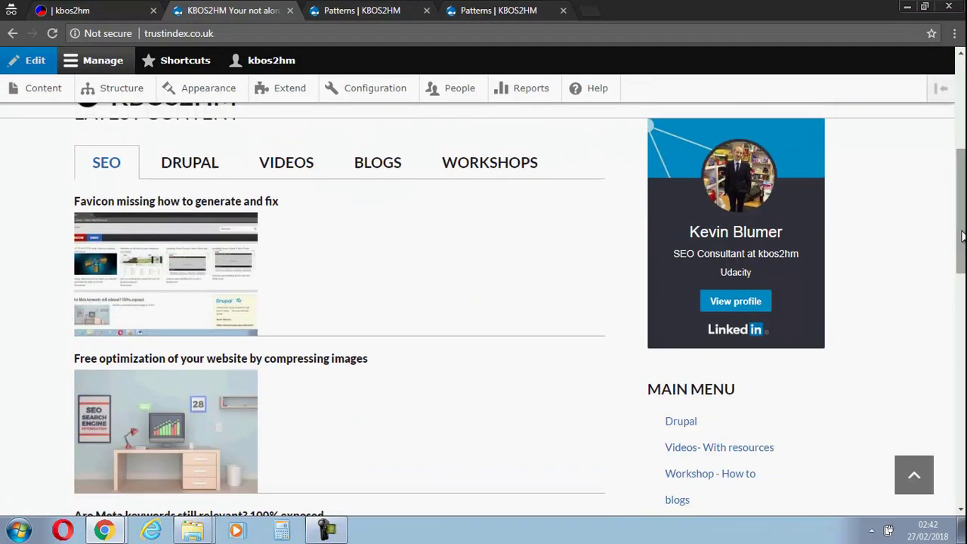
Open the favicon article, note its /seo/ pattern-based URL, and return to the KBOS2HM homepage.
{"action": "left_click", "coordinate": [176, 276]}
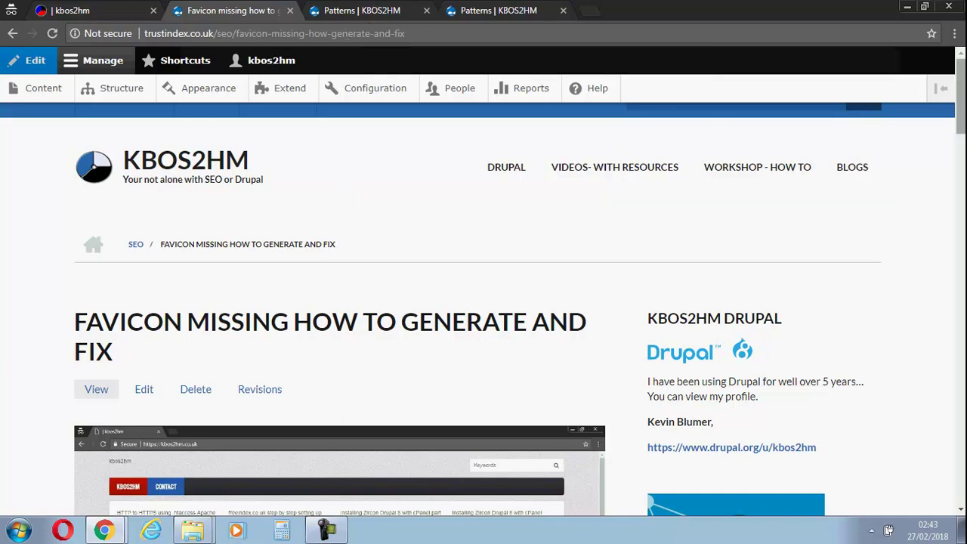
{"action": "mouse_move", "coordinate": [961, 114]}
{"action": "left_mouse_down"}
{"action": "mouse_move", "coordinate": [954, 154]}
{"action": "mouse_move", "coordinate": [953, 106]}
{"action": "left_mouse_up"}
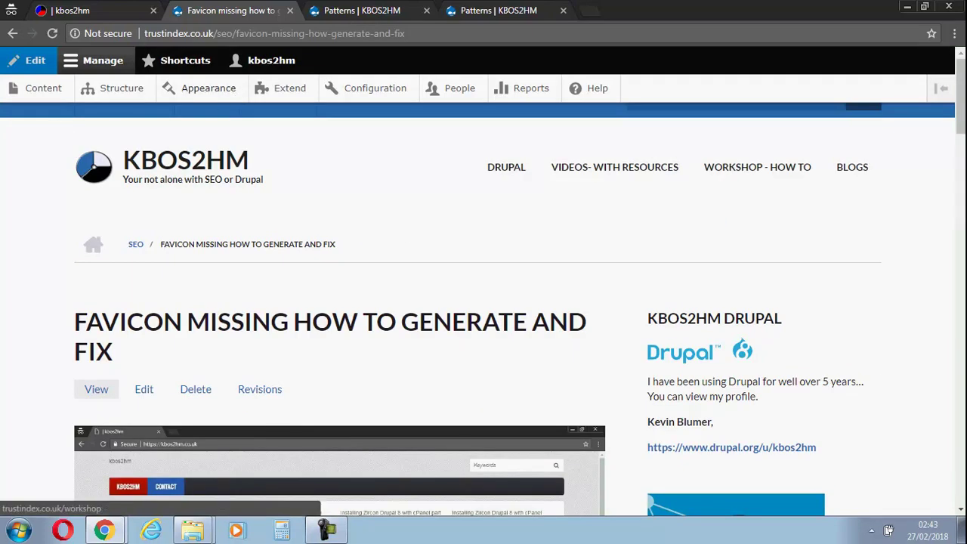
{"action": "left_click", "coordinate": [127, 158]}
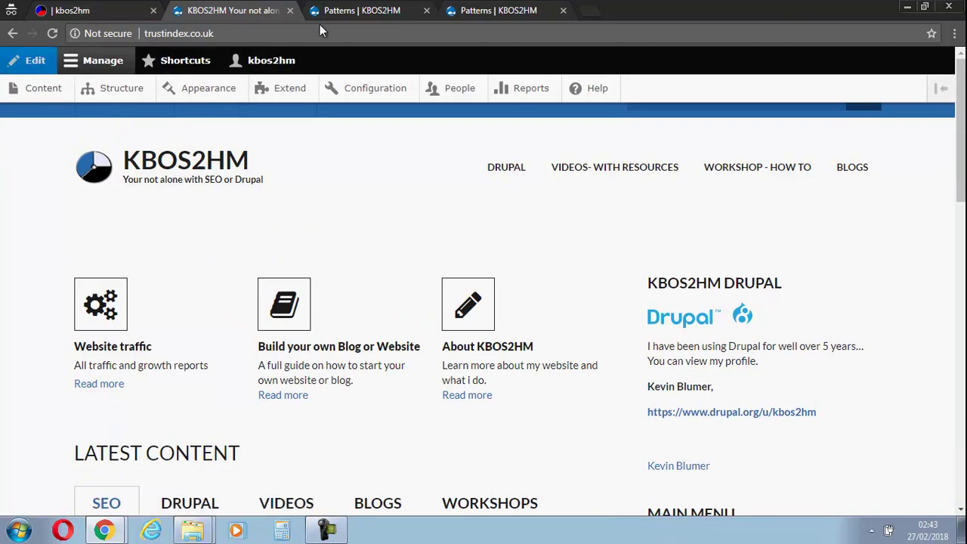
Copy the [node:content-type]/[node:title] path pattern from the Pathauto patterns list.
{"action": "left_click", "coordinate": [359, 6]}
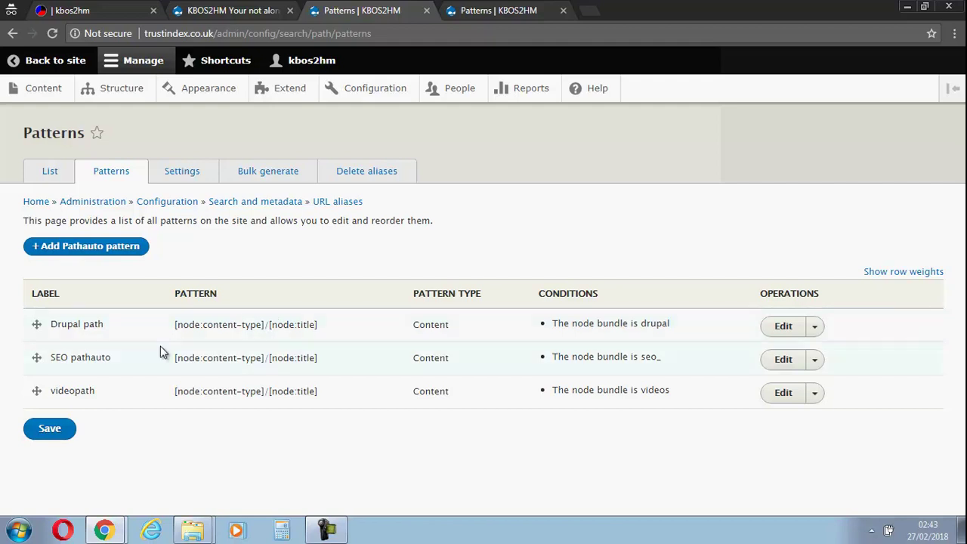
{"action": "left_click_drag", "start_coordinate": [174, 325], "coordinate": [319, 332]}
{"action": "right_click", "coordinate": [285, 327]}
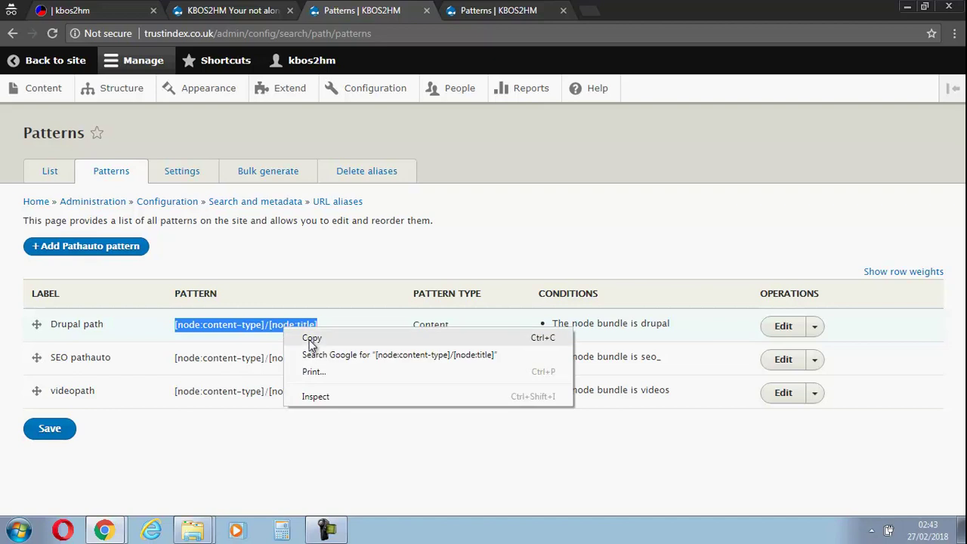
{"action": "left_click", "coordinate": [314, 337]}
Switch to the site homepage and show the WORKSHOPS latest-content list.
{"action": "left_click", "coordinate": [261, 6]}
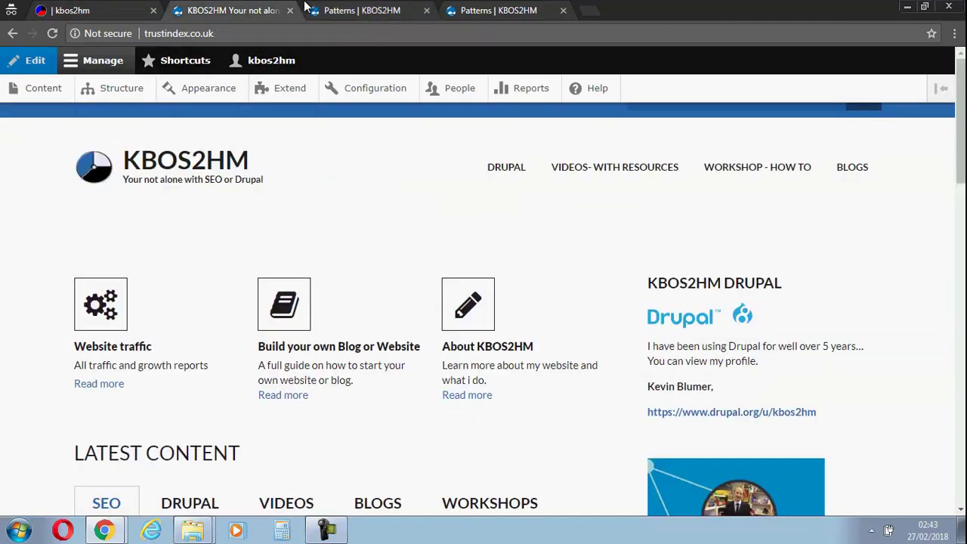
{"action": "left_click", "coordinate": [362, 8]}
{"action": "left_click", "coordinate": [280, 7]}
{"action": "scroll", "coordinate": [675, 350], "scroll_direction": "down", "scroll_amount": 3}
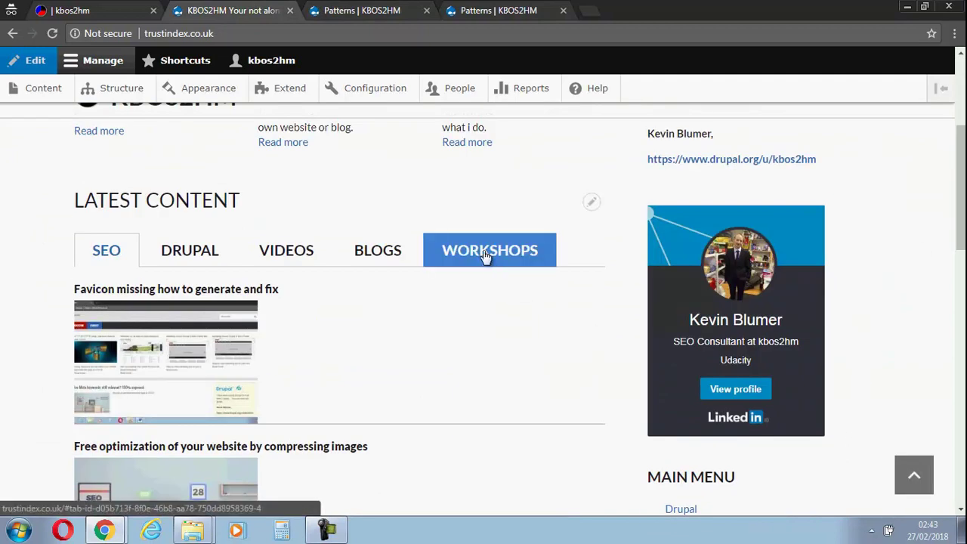
{"action": "left_click", "coordinate": [505, 254]}
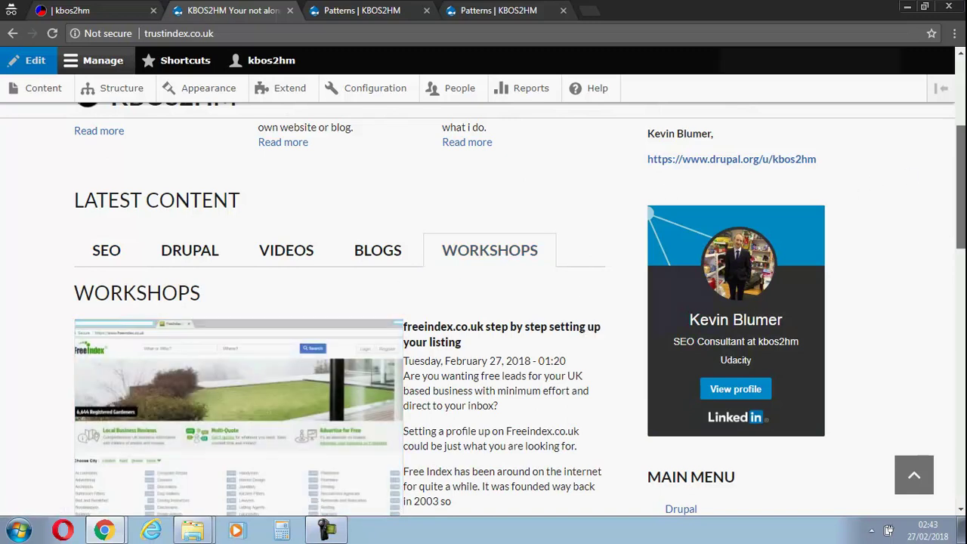
Open the VIEW ALL WORKSHOPS listing page, then go back to the Pathauto patterns tab.
{"action": "scroll", "coordinate": [874, 184], "scroll_direction": "down", "scroll_amount": 5}
{"action": "scroll", "coordinate": [874, 185], "scroll_direction": "up", "scroll_amount": 3}
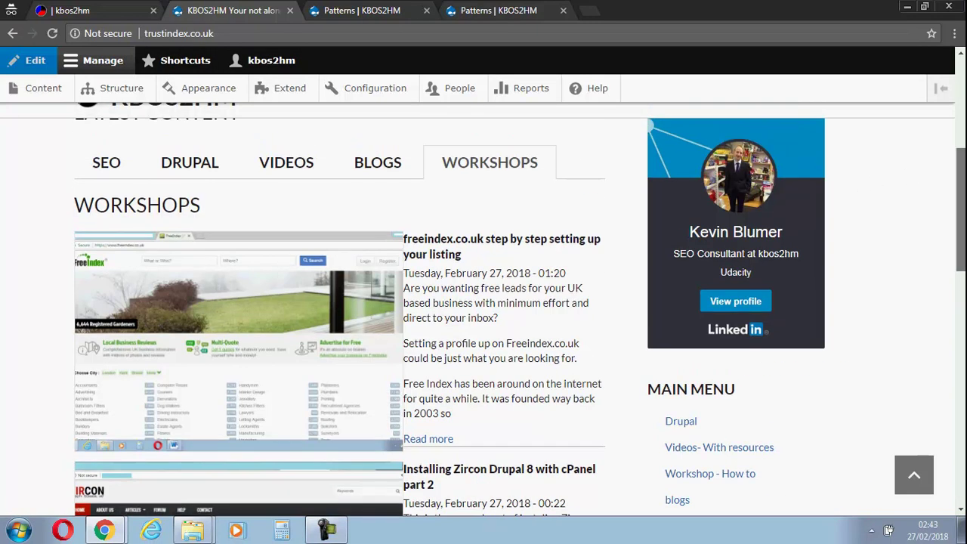
{"action": "scroll", "coordinate": [949, 272], "scroll_direction": "down", "scroll_amount": 3}
{"action": "scroll", "coordinate": [944, 338], "scroll_direction": "down", "scroll_amount": 3}
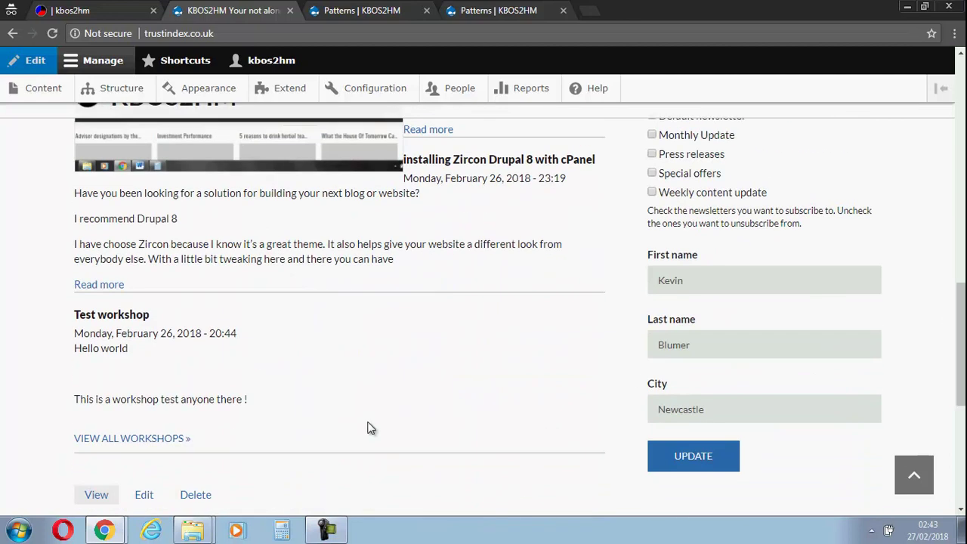
{"action": "left_click", "coordinate": [140, 438]}
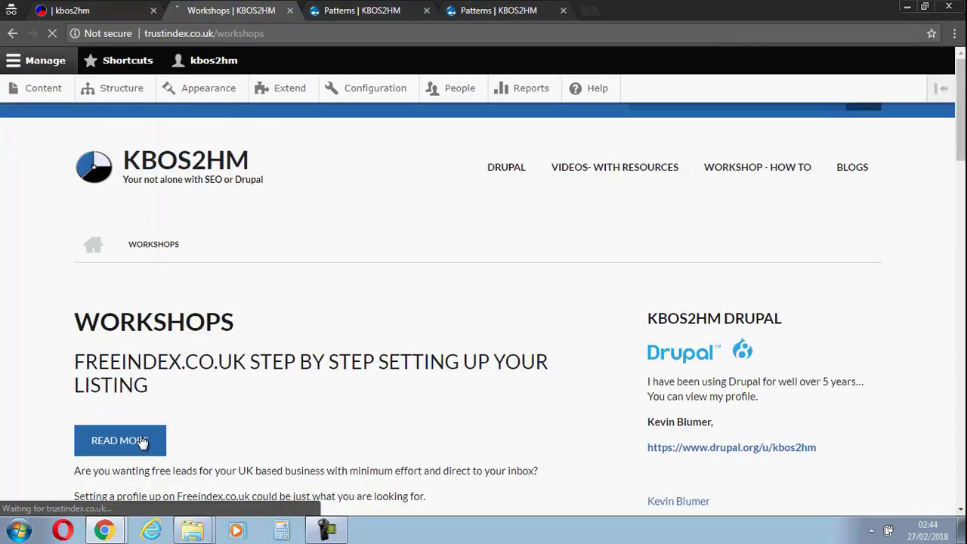
{"action": "left_click", "coordinate": [359, 10]}
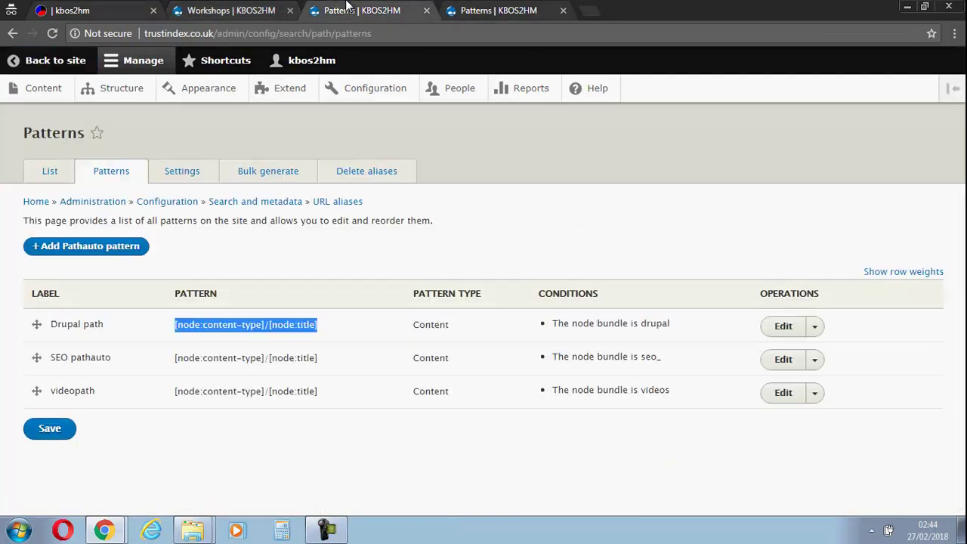
Start a new Content pattern with the path pattern [node:content-type]/[node:title] pasted in.
{"action": "left_click", "coordinate": [118, 256]}
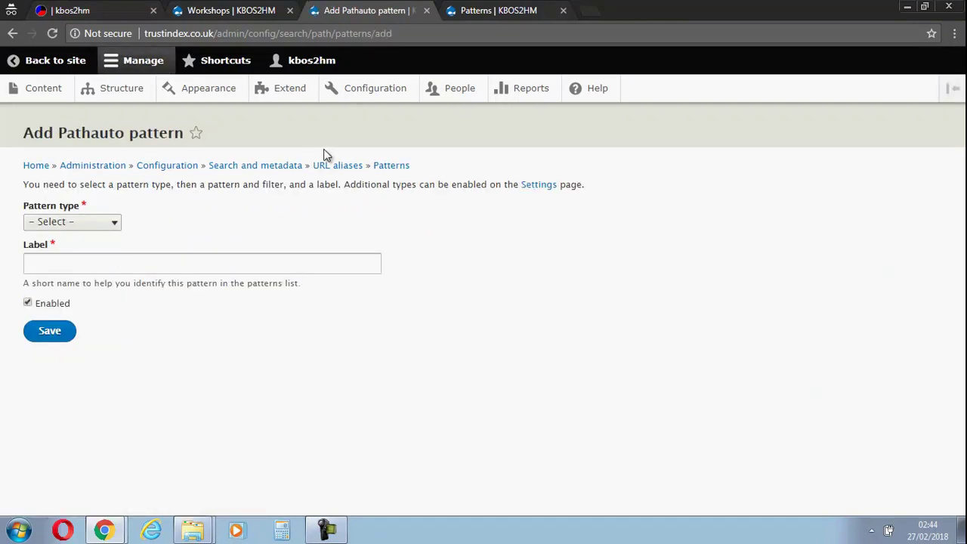
{"action": "left_click", "coordinate": [115, 221]}
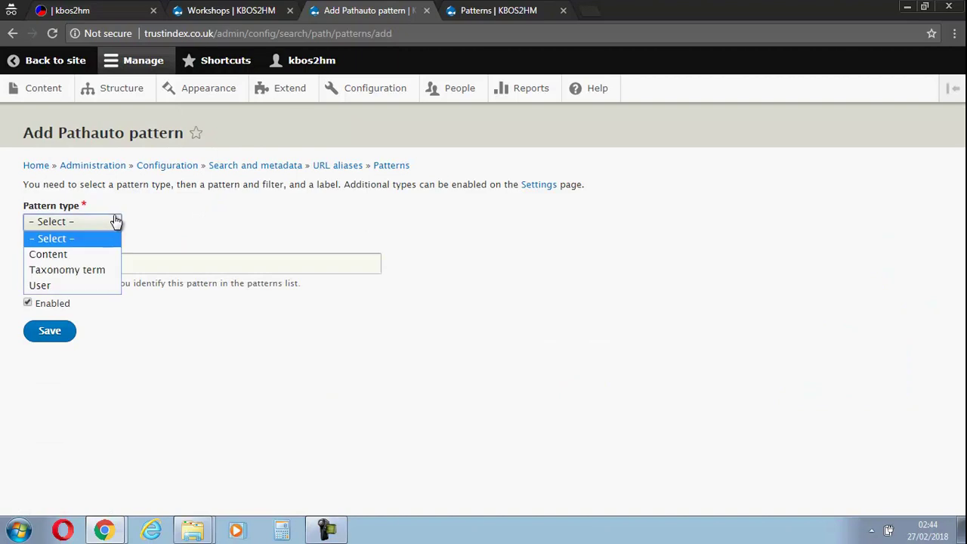
{"action": "left_click", "coordinate": [90, 256]}
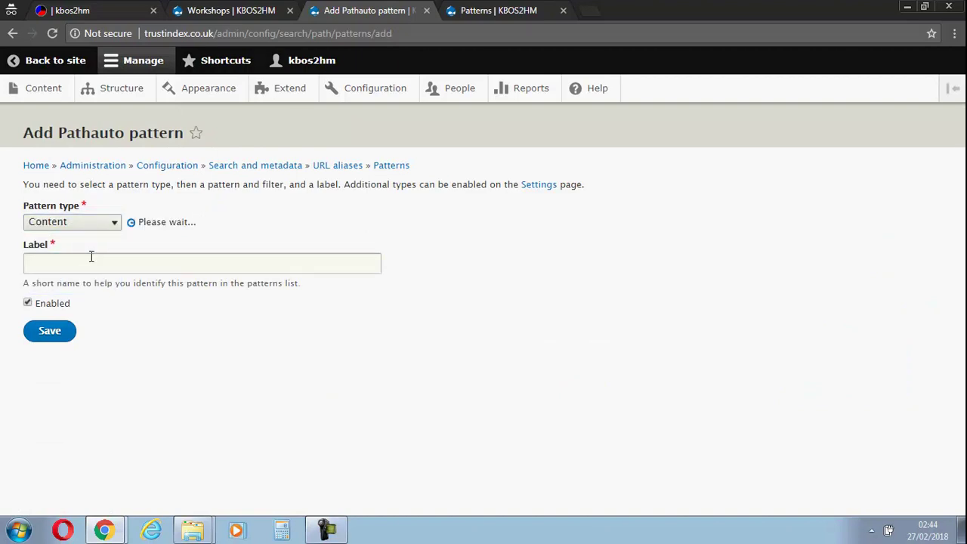
{"action": "left_click", "coordinate": [84, 266]}
{"action": "key", "text": "ctrl+v"}
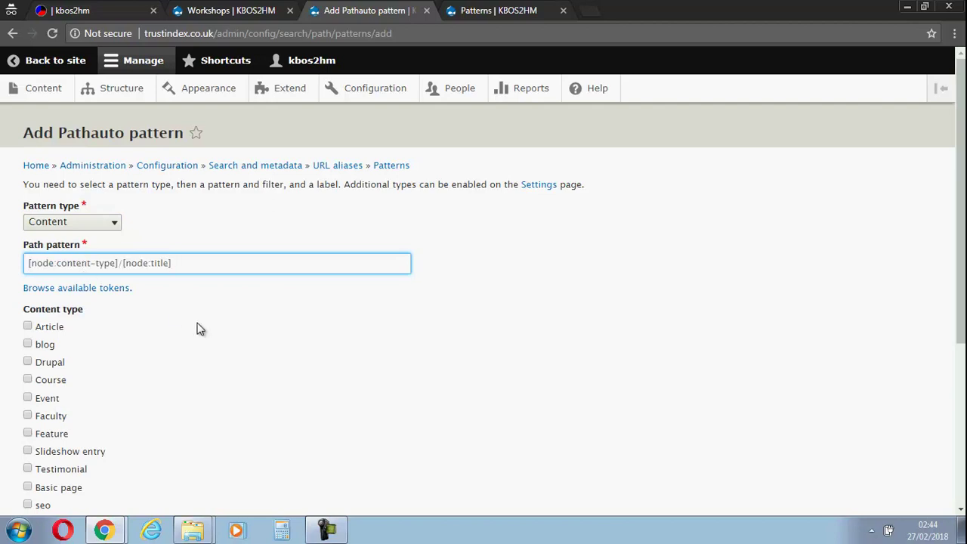
{"action": "left_click", "coordinate": [199, 329]}
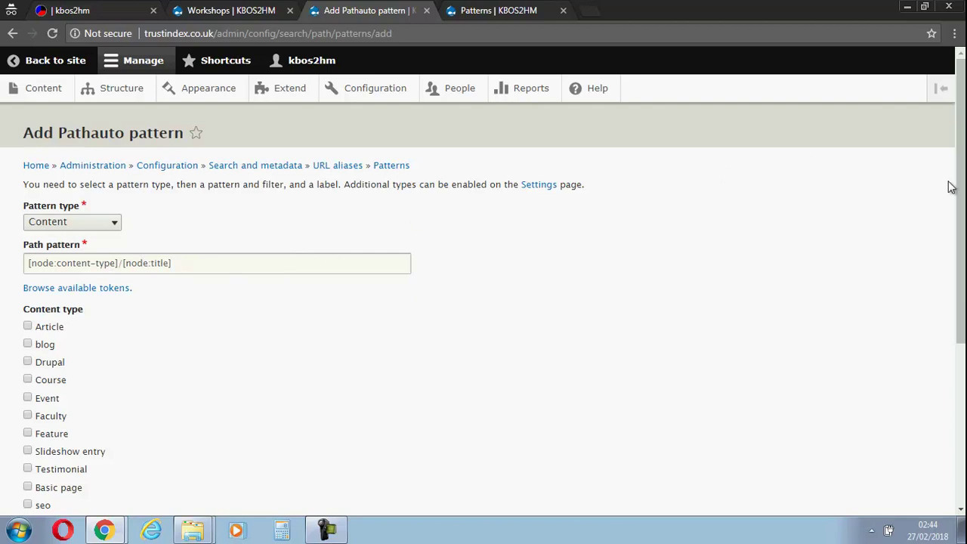
Restrict the pattern to workshop content, label it 'workshop', and save it.
{"action": "left_click_drag", "start_coordinate": [960, 184], "coordinate": [950, 274]}
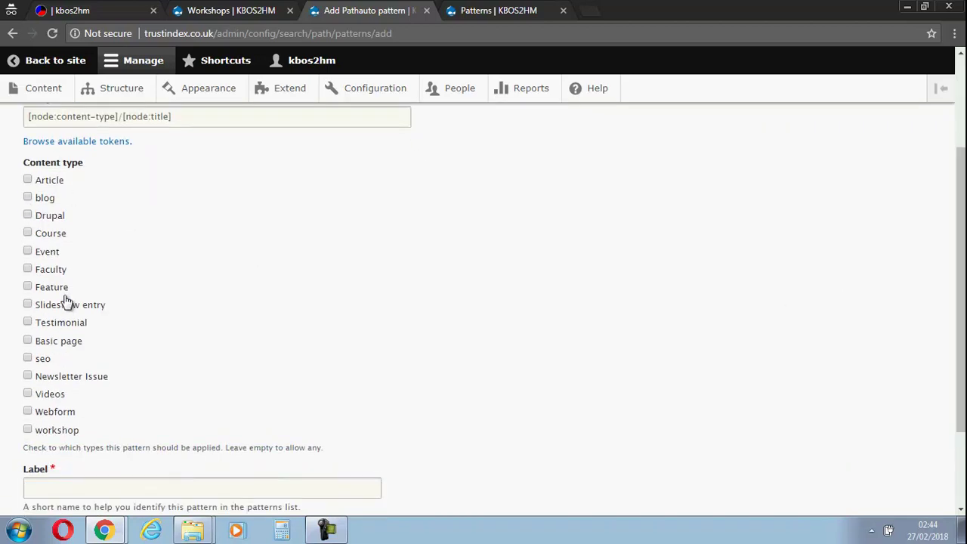
{"action": "left_click", "coordinate": [28, 431]}
{"action": "mouse_move", "coordinate": [955, 224]}
{"action": "left_mouse_down"}
{"action": "mouse_move", "coordinate": [953, 281]}
{"action": "mouse_move", "coordinate": [604, 266]}
{"action": "left_mouse_up"}
{"action": "left_click", "coordinate": [529, 251]}
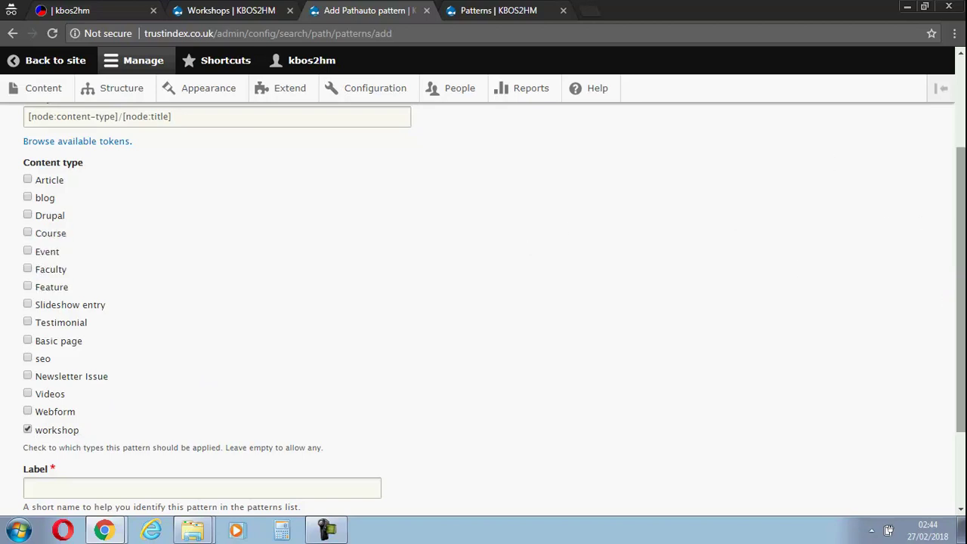
{"action": "left_click_drag", "start_coordinate": [961, 244], "coordinate": [943, 315]}
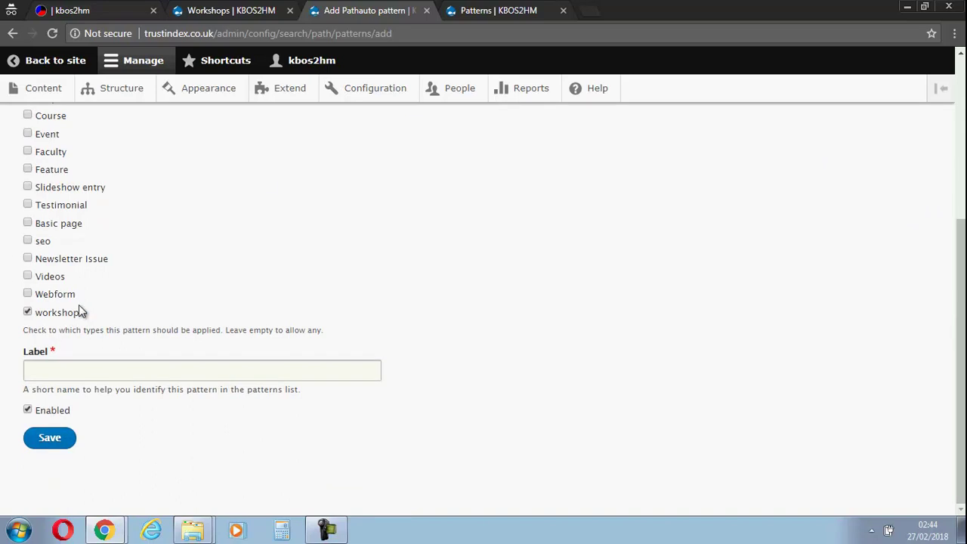
{"action": "left_click", "coordinate": [84, 370]}
{"action": "type", "text": "work"}
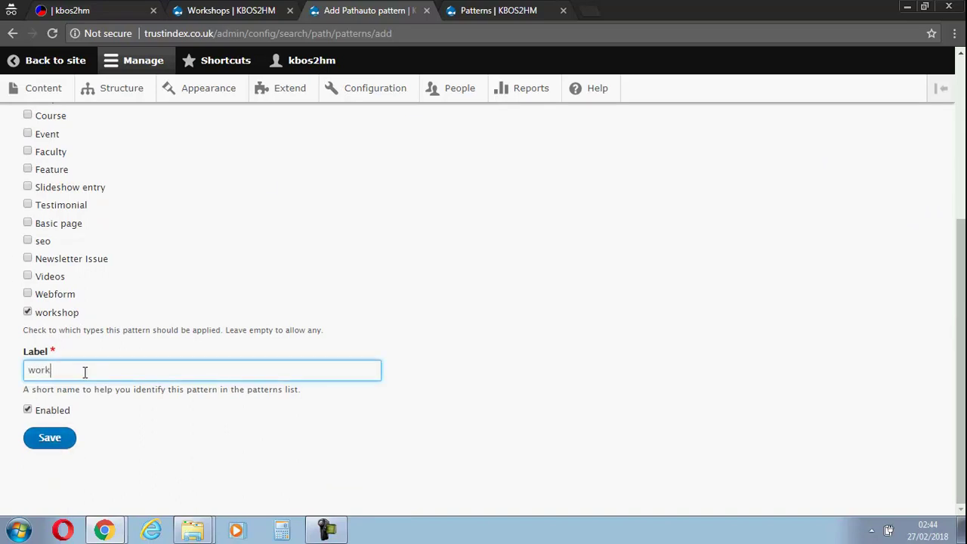
{"action": "type", "text": "shop"}
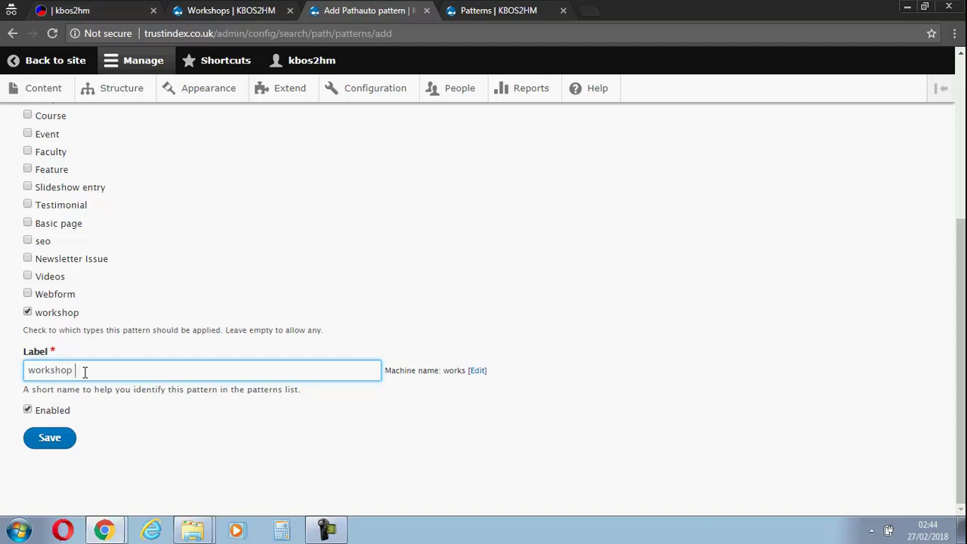
{"action": "left_click", "coordinate": [47, 446]}
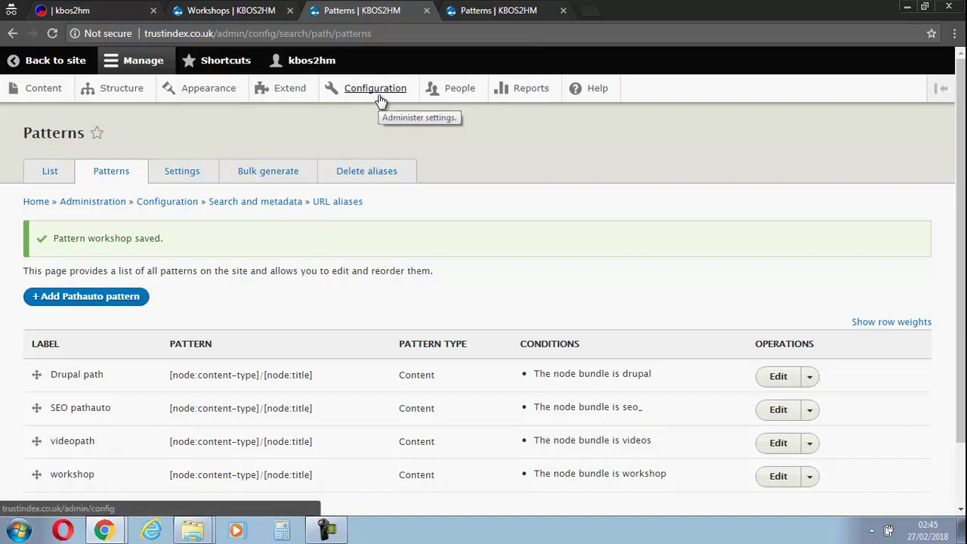
Run cron from the Shortcuts > Cron page.
{"action": "left_click", "coordinate": [307, 67]}
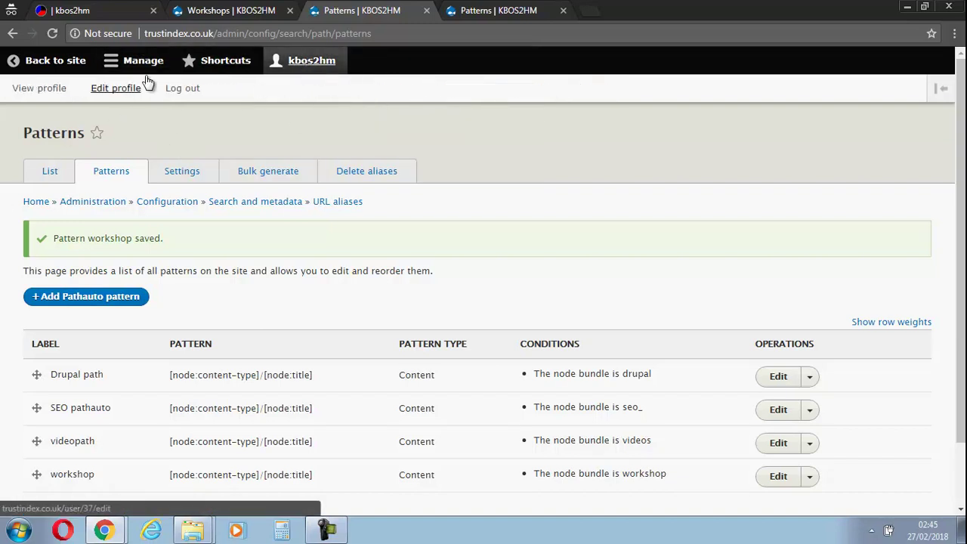
{"action": "left_click", "coordinate": [220, 62]}
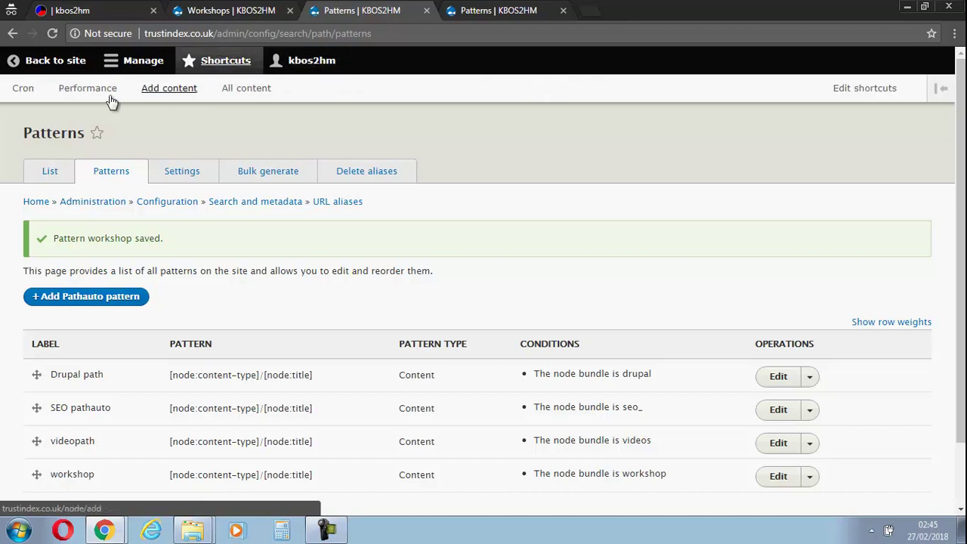
{"action": "left_click", "coordinate": [24, 89]}
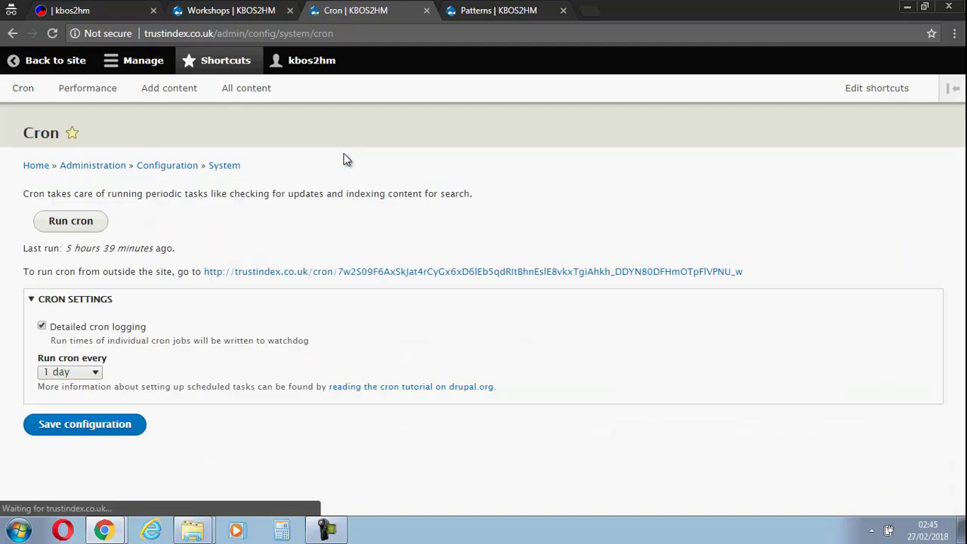
{"action": "left_click", "coordinate": [96, 220]}
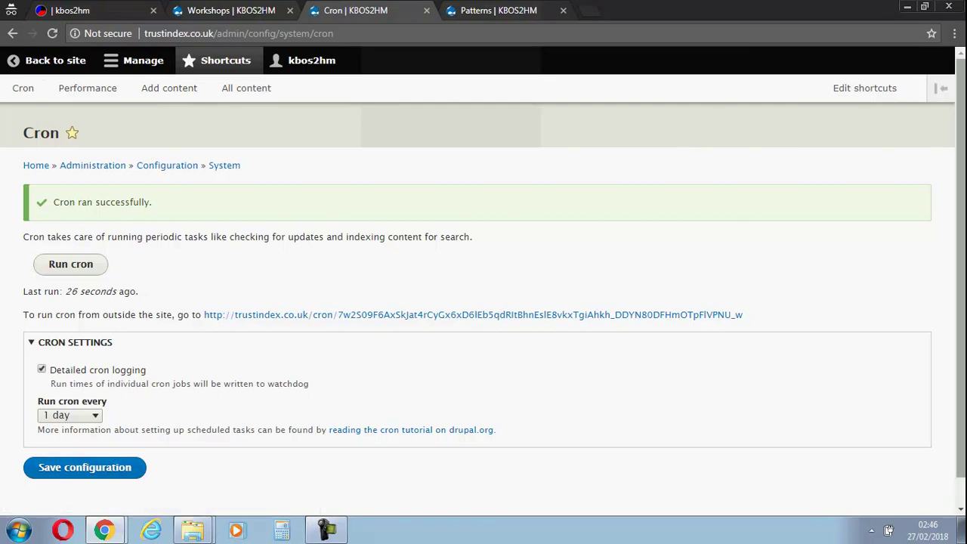
Check the Workshops tab, then return to the cron page showing the successful run.
{"action": "scroll", "coordinate": [945, 148], "scroll_direction": "down", "scroll_amount": 1}
{"action": "scroll", "coordinate": [960, 242], "scroll_direction": "up", "scroll_amount": 1}
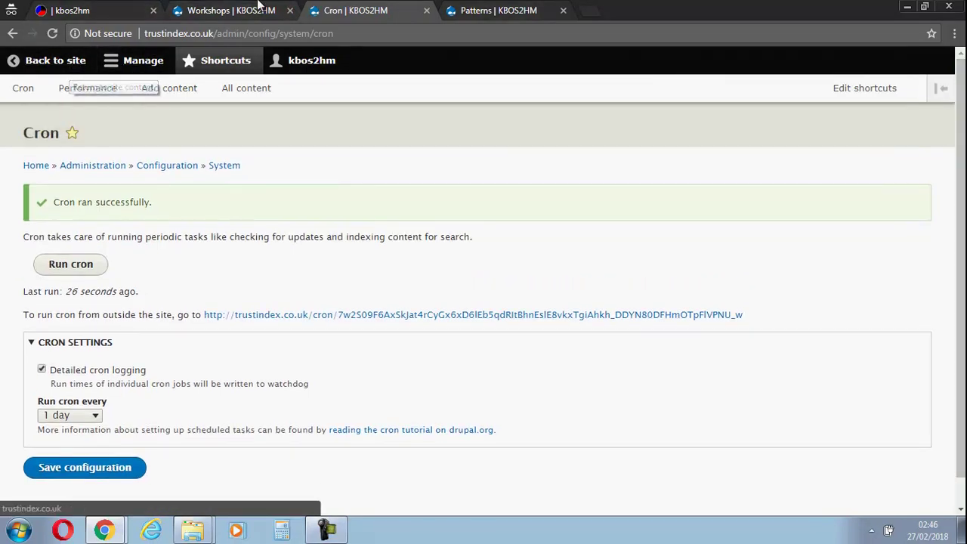
{"action": "left_click", "coordinate": [264, 9]}
{"action": "left_click", "coordinate": [383, 6]}
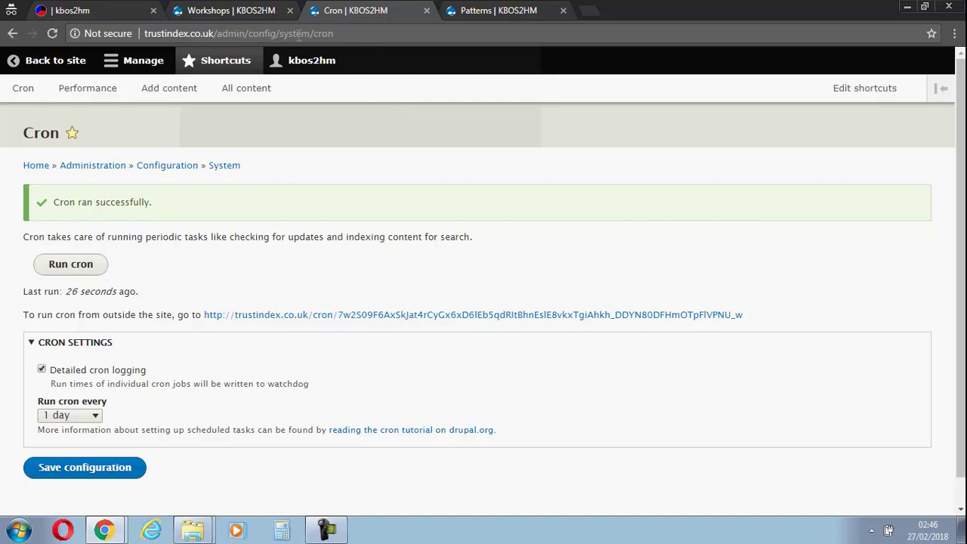
{"action": "left_click", "coordinate": [247, 9]}
{"action": "left_click", "coordinate": [334, 6]}
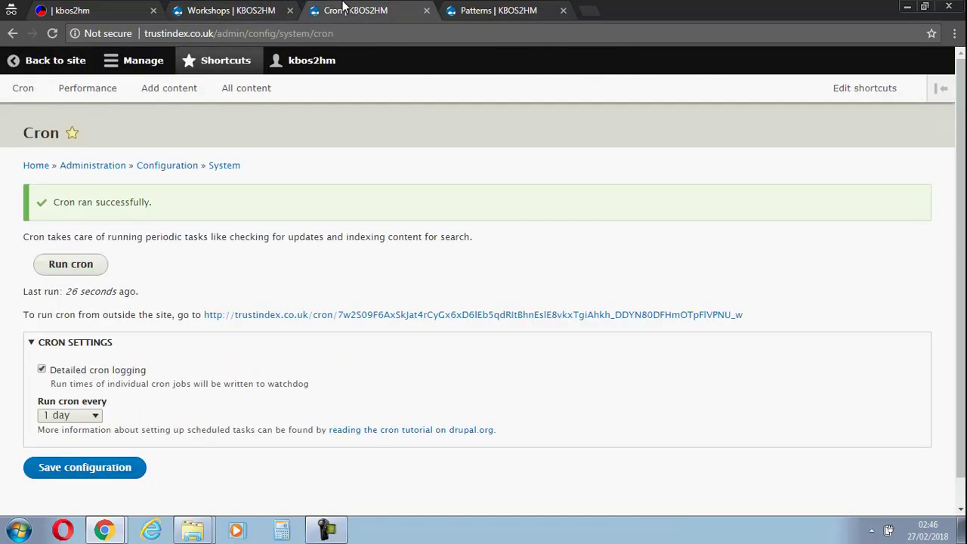
Return to the site and open the freeindex.co.uk workshop article from the latest WORKSHOPS list.
{"action": "left_click", "coordinate": [59, 67]}
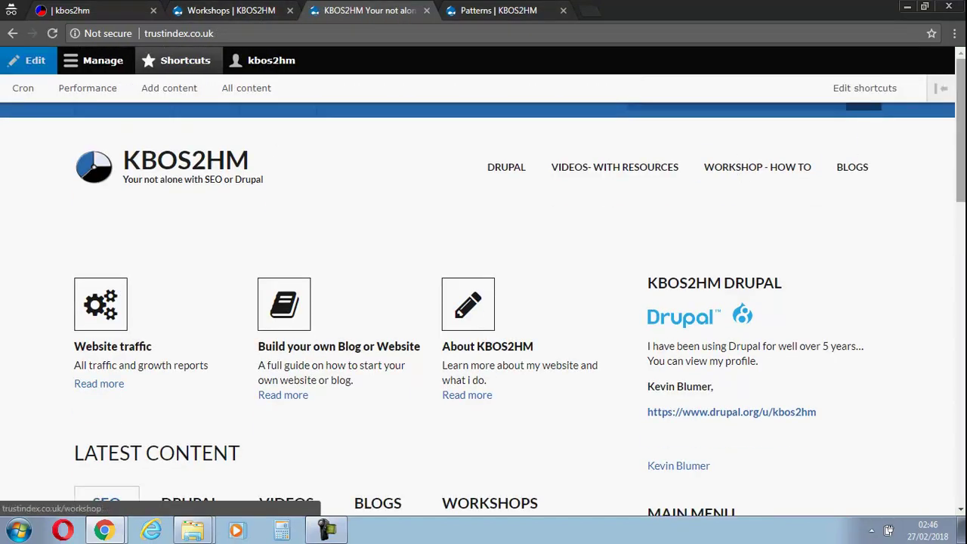
{"action": "scroll", "coordinate": [847, 195], "scroll_direction": "down", "scroll_amount": 4}
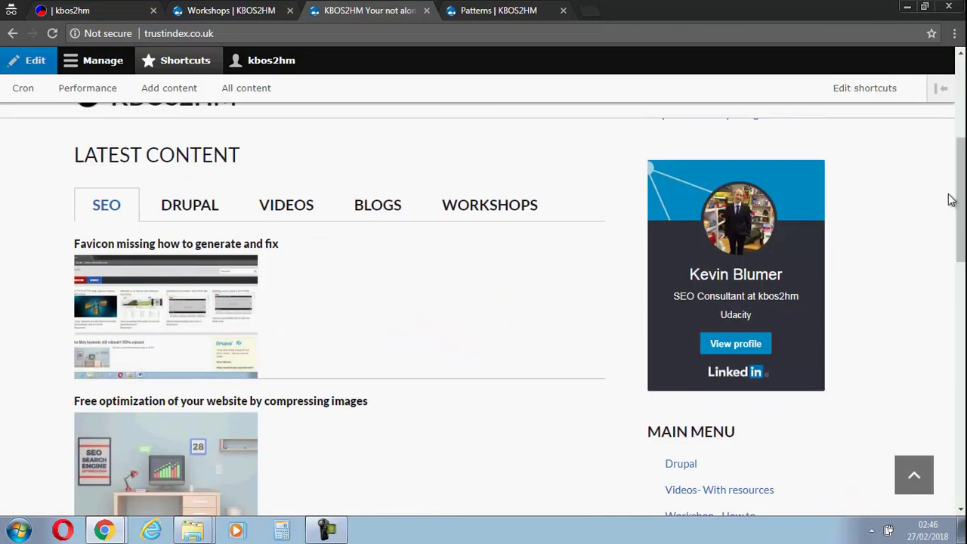
{"action": "left_click", "coordinate": [491, 205]}
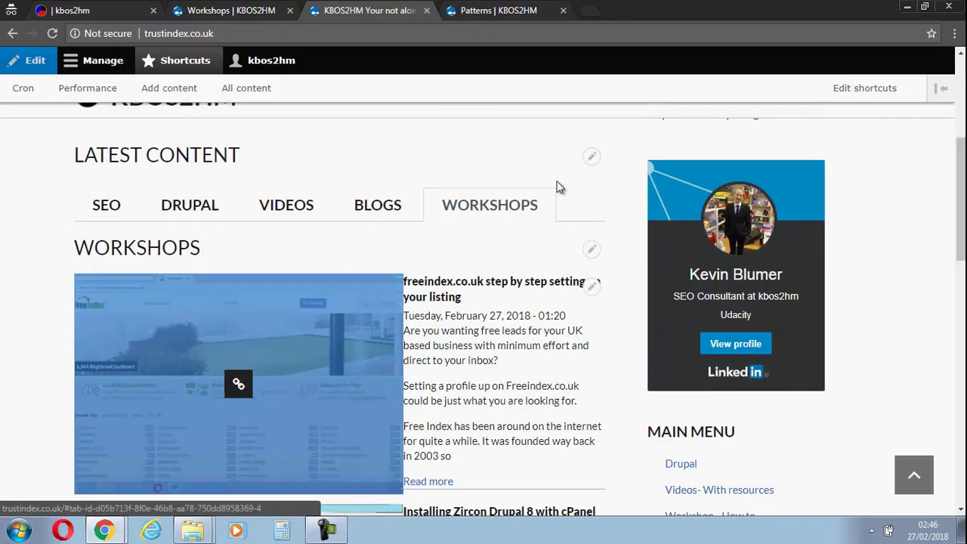
{"action": "scroll", "coordinate": [950, 225], "scroll_direction": "down", "scroll_amount": 2}
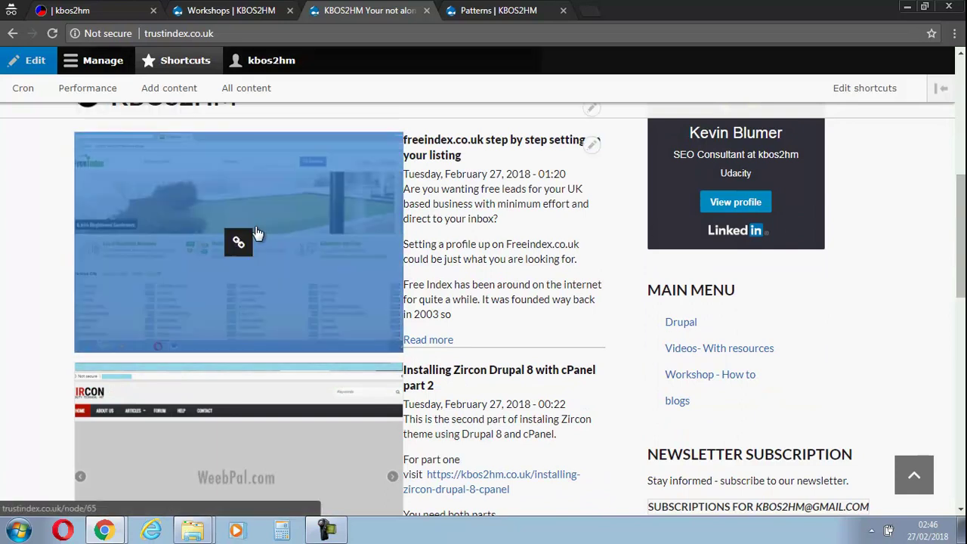
{"action": "left_click", "coordinate": [256, 233]}
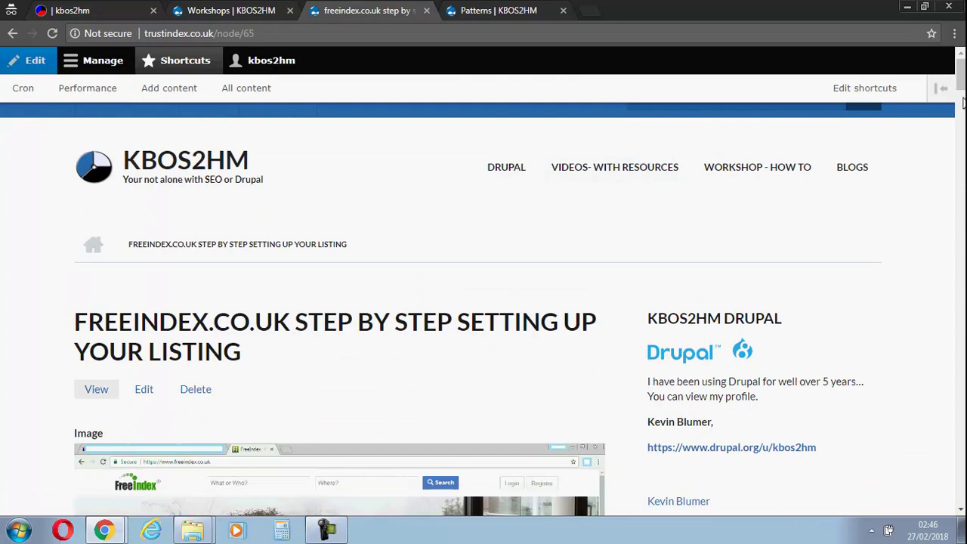
{"action": "scroll", "coordinate": [776, 192], "scroll_direction": "down", "scroll_amount": 2}
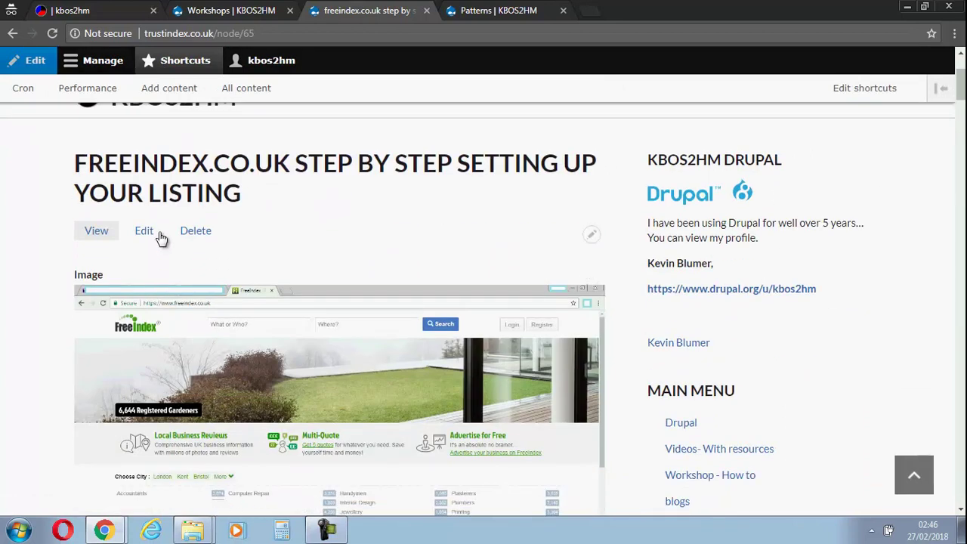
Edit the freeindex article and leave Generate automatic URL alias ticked under URL path settings.
{"action": "left_click", "coordinate": [155, 236]}
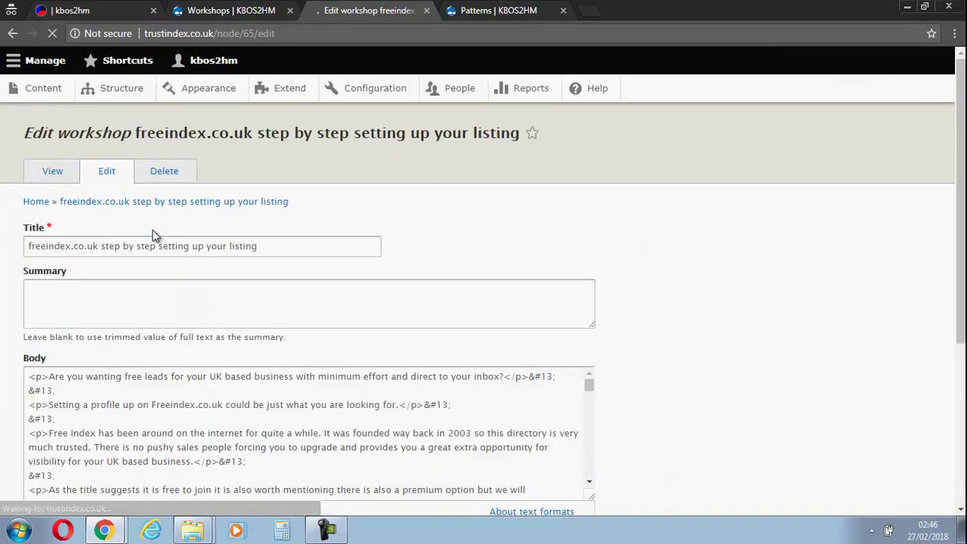
{"action": "scroll", "coordinate": [952, 172], "scroll_direction": "down", "scroll_amount": 2}
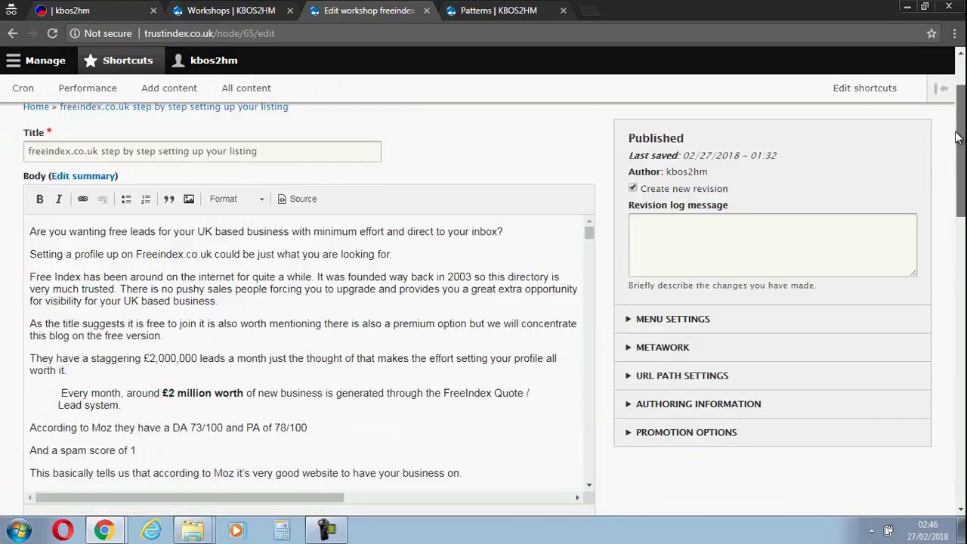
{"action": "scroll", "coordinate": [952, 172], "scroll_direction": "down", "scroll_amount": 2}
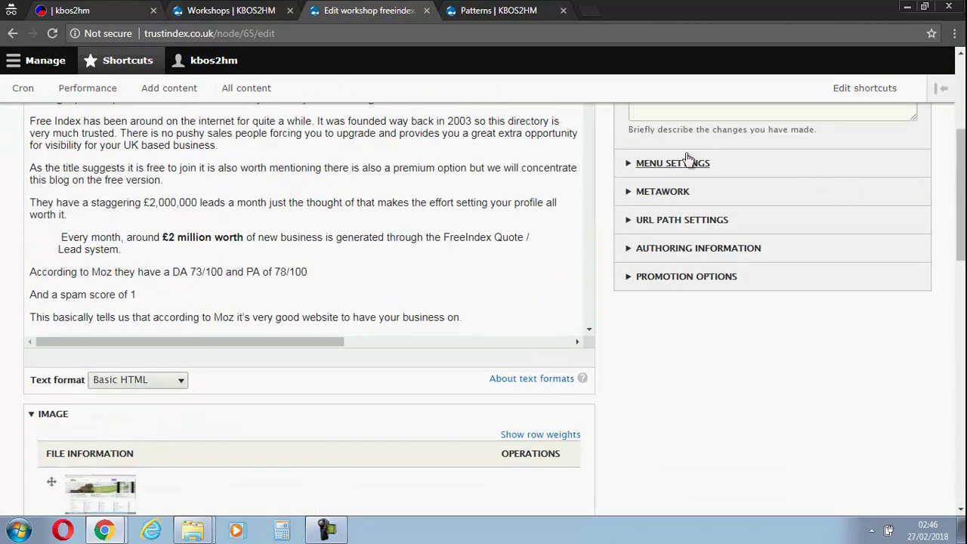
{"action": "left_click", "coordinate": [695, 227]}
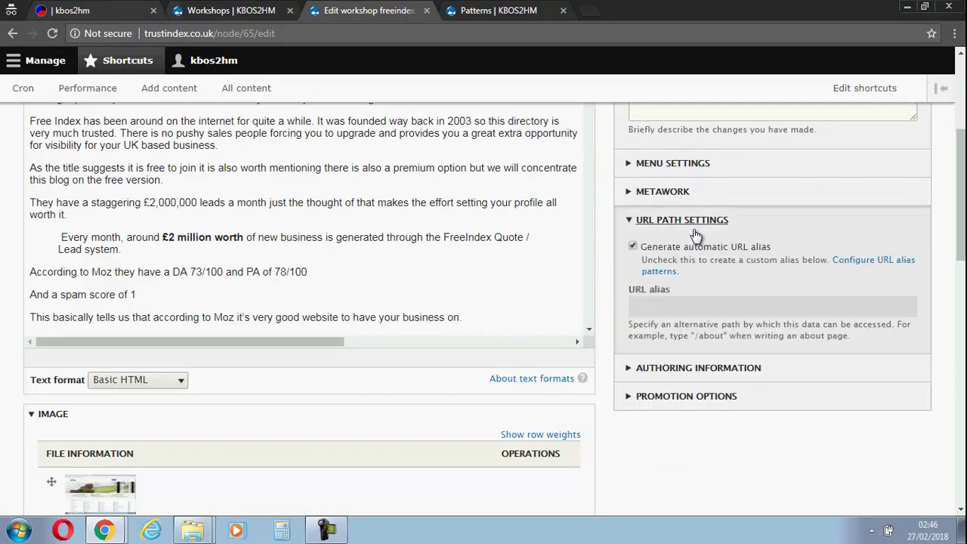
{"action": "left_click", "coordinate": [664, 248]}
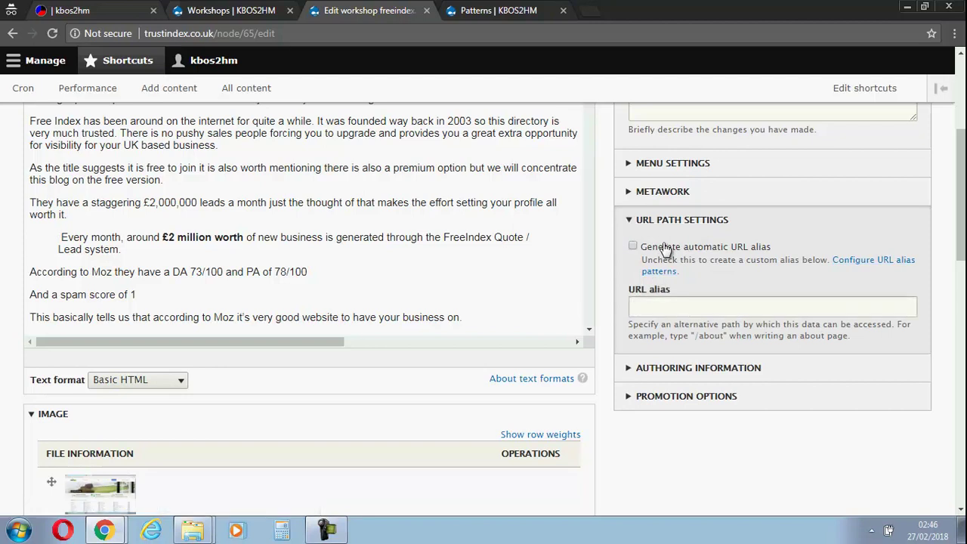
{"action": "left_click", "coordinate": [664, 248]}
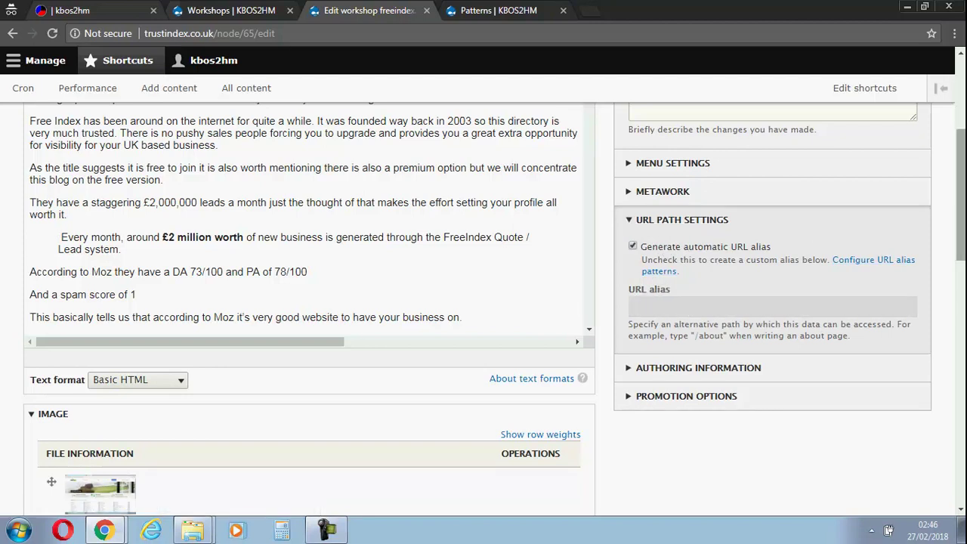
{"action": "mouse_move", "coordinate": [960, 216]}
{"action": "left_mouse_down"}
{"action": "mouse_move", "coordinate": [960, 283]}
{"action": "mouse_move", "coordinate": [929, 456]}
{"action": "left_mouse_up"}
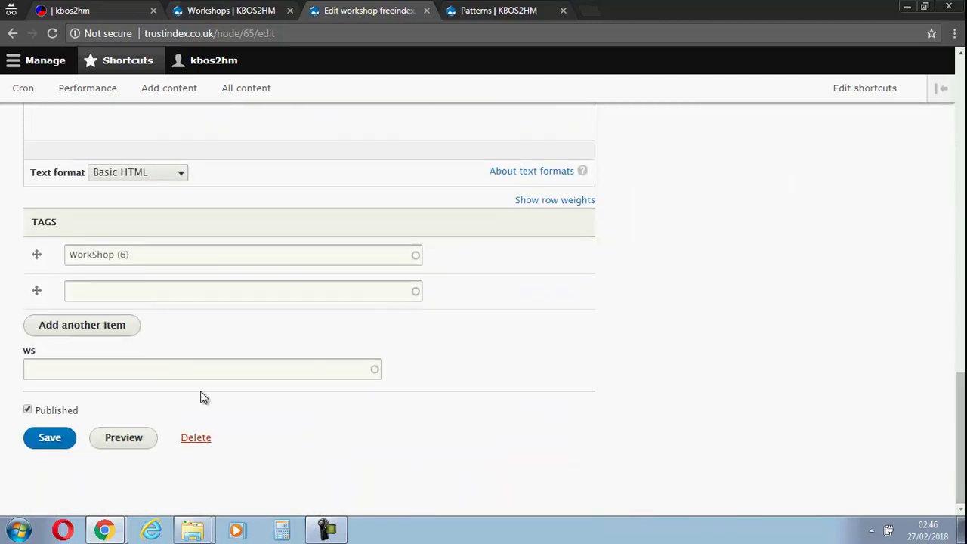
Save the freeindex article, verify its /workshop/freeindexcouk-step-step-setting-your-listing URL, and return home.
{"action": "left_click", "coordinate": [43, 442]}
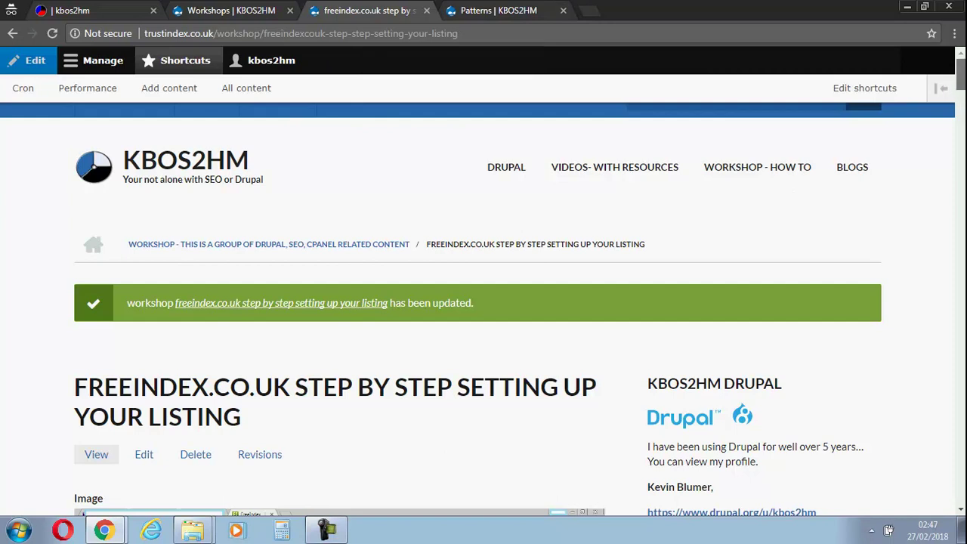
{"action": "scroll", "coordinate": [960, 87], "scroll_direction": "down", "scroll_amount": 5}
{"action": "scroll", "coordinate": [958, 75], "scroll_direction": "up", "scroll_amount": 5}
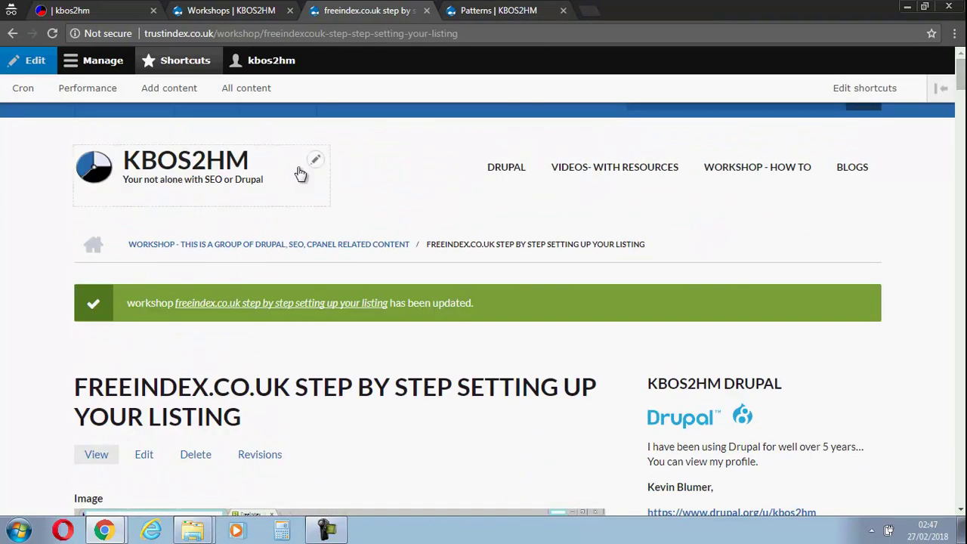
{"action": "left_click", "coordinate": [172, 163]}
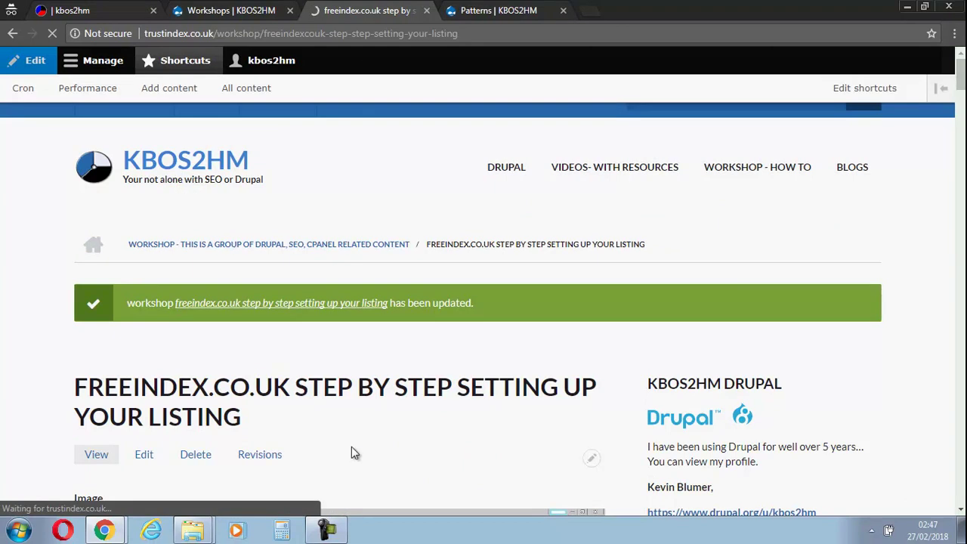
{"action": "left_click", "coordinate": [327, 529]}
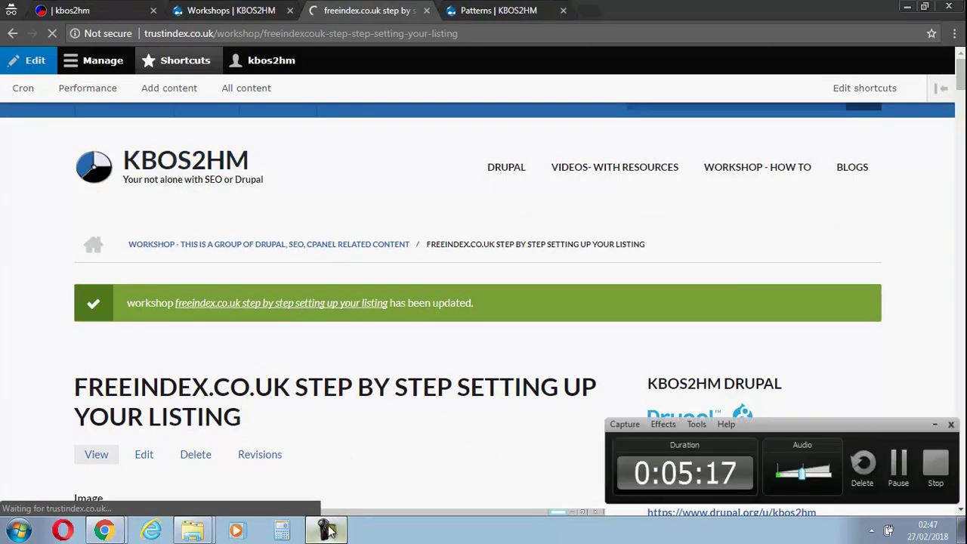